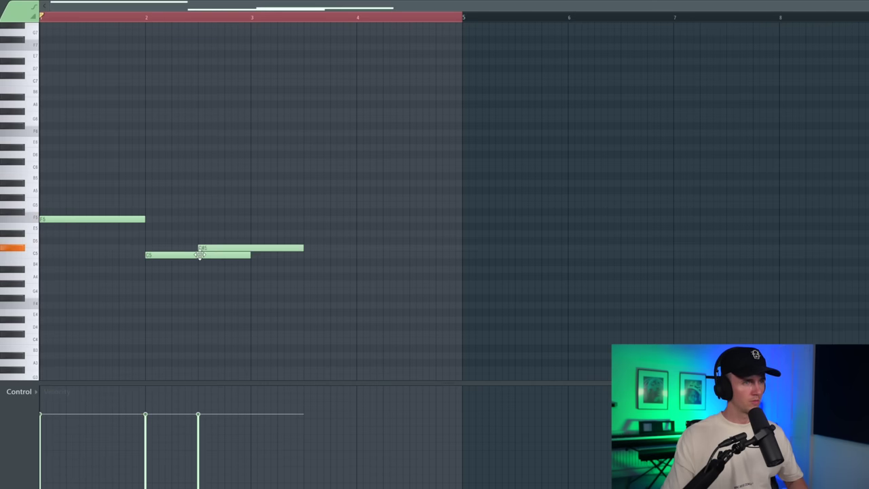
# - Shorten the C5 note and move the C#5 note to follow it
pyautogui.press('space')
pyautogui.moveTo(199, 255); pyautogui.dragTo(197, 254)
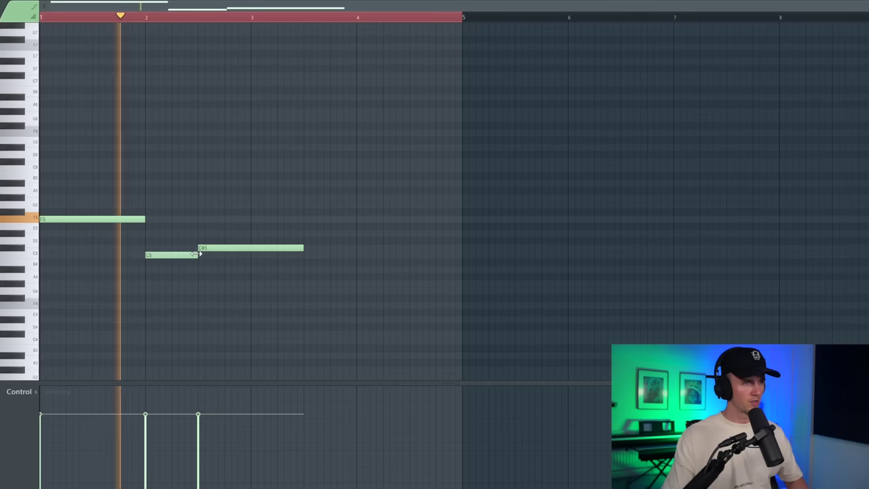
pyautogui.moveTo(198, 254); pyautogui.dragTo(187, 249)
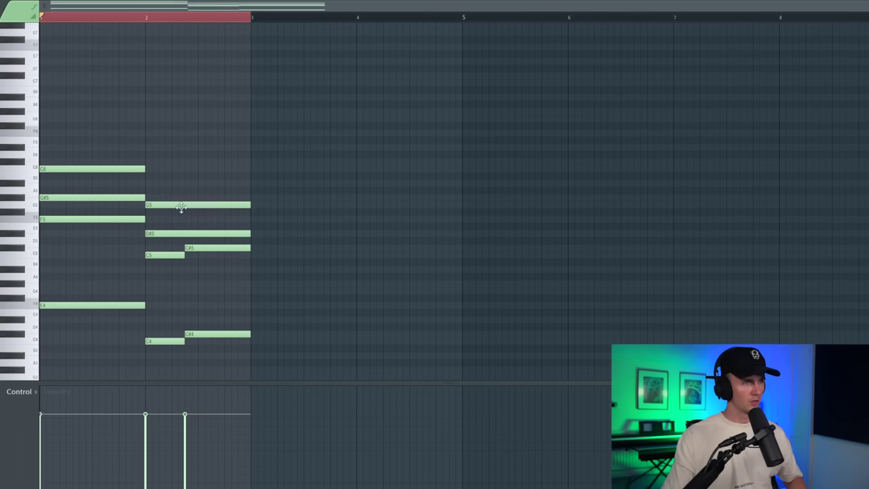
# - Stretch the top note and lower it to F6, then paste the G#5, F5, C5, F4 chord
pyautogui.press('space')
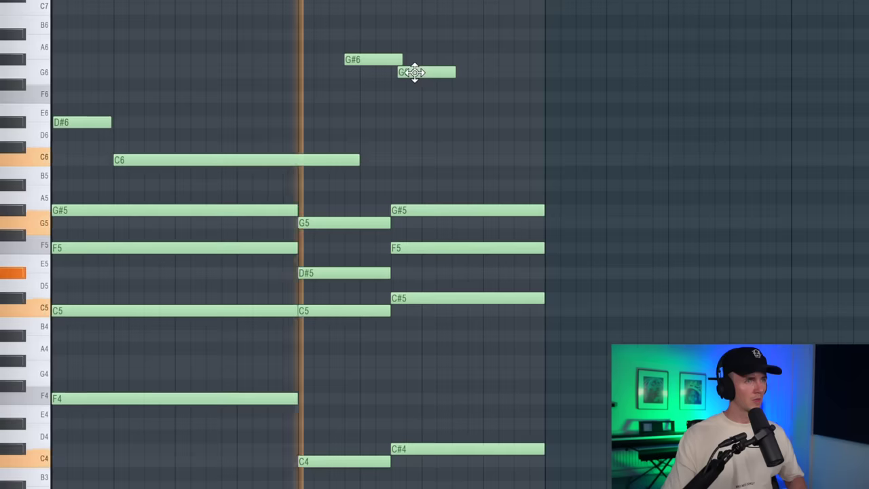
pyautogui.moveTo(343, 101); pyautogui.dragTo(339, 120)
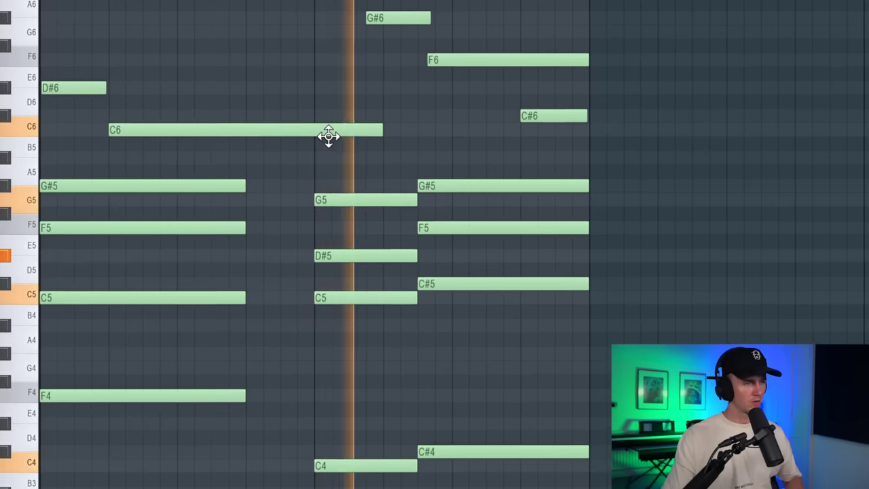
pyautogui.hotkey('ctrl', 'v')
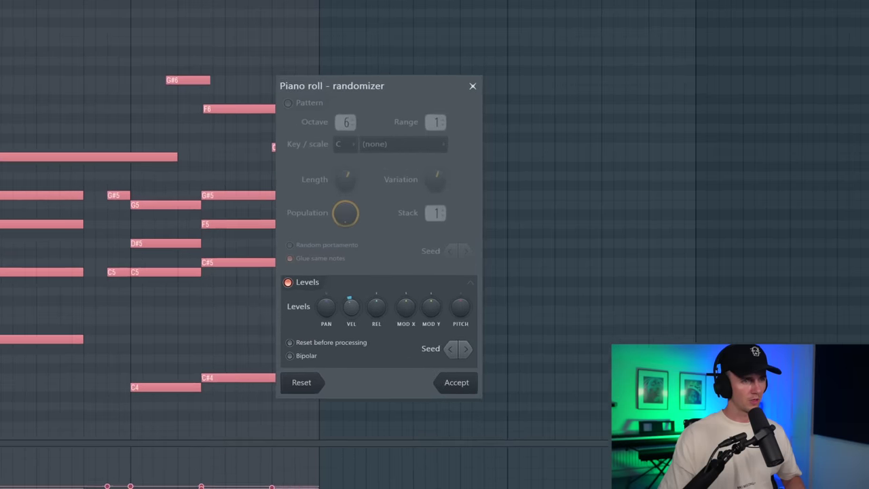
# - Accept the randomized chord velocities and audition the progression
pyautogui.click(456, 382)
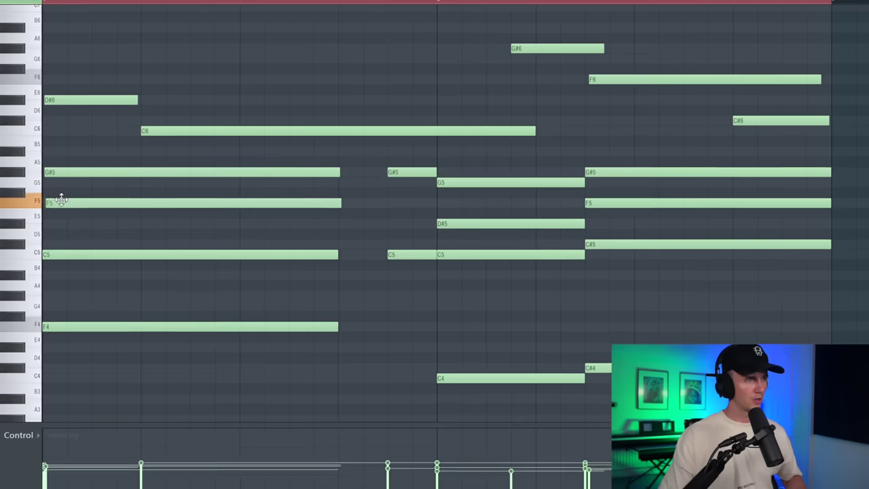
pyautogui.press('space')
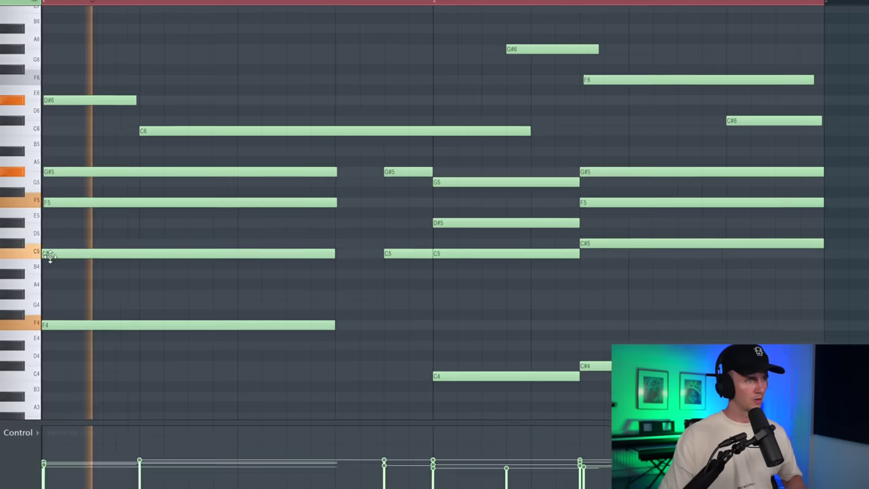
pyautogui.press('space')
pyautogui.press('space')
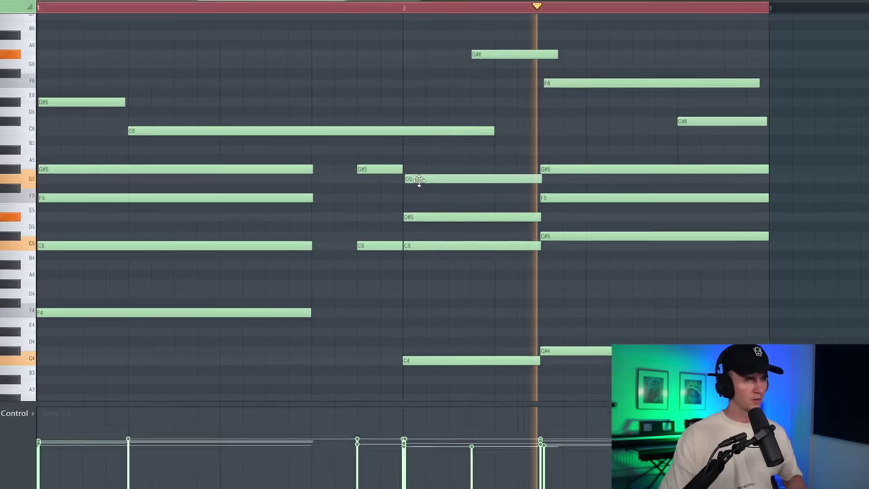
pyautogui.press('space')
pyautogui.press('space')
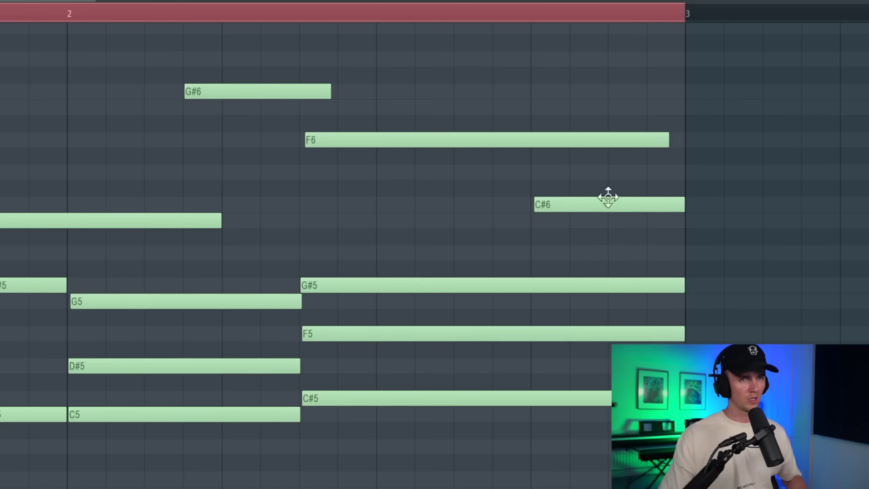
# - Duplicate the two-bar chord progression into the next two bars
pyautogui.hotkey('ctrl', 'b')
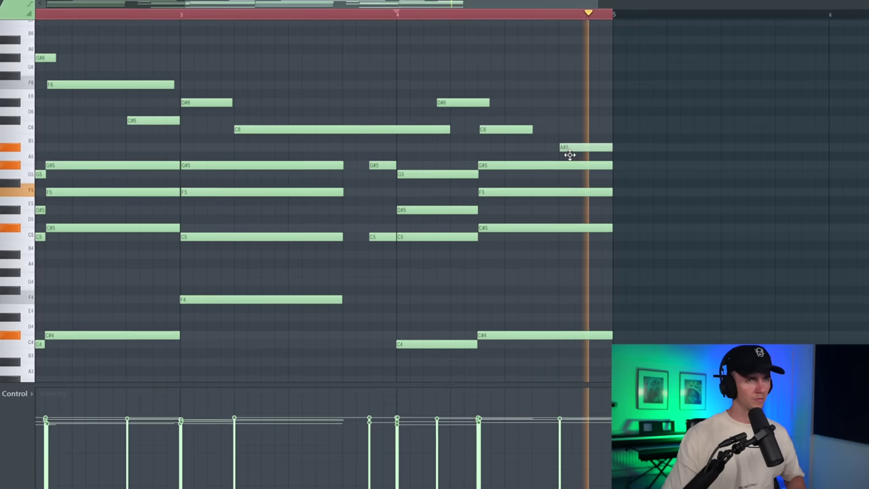
pyautogui.scroll(-3, 566, 149)
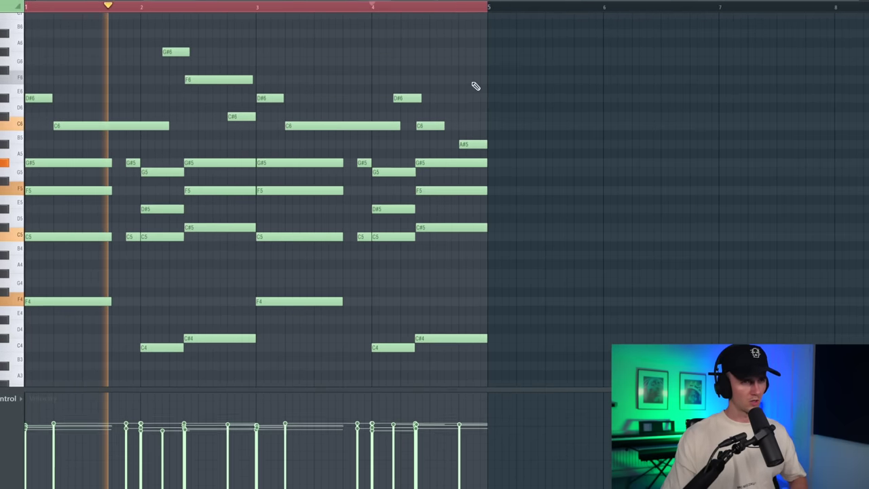
pyautogui.scroll(3, 472, 87)
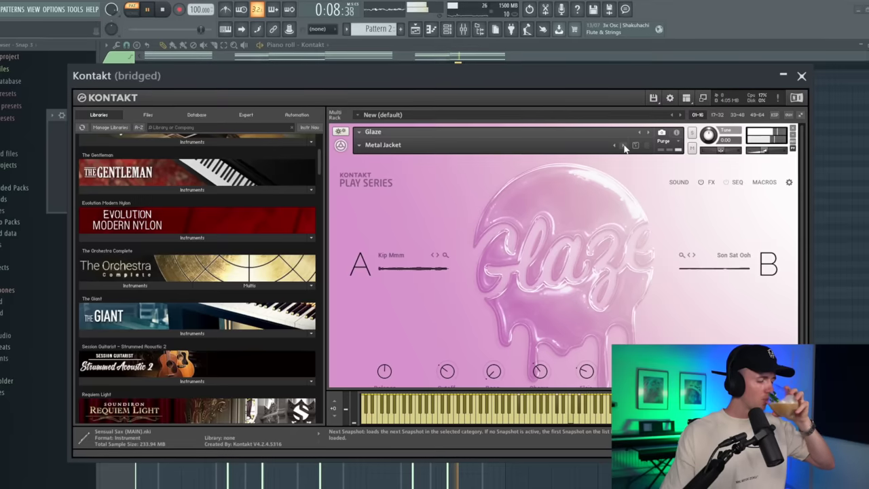
# - Step the Glaze snapshot forward to Mmm Delicious
pyautogui.click(630, 140)
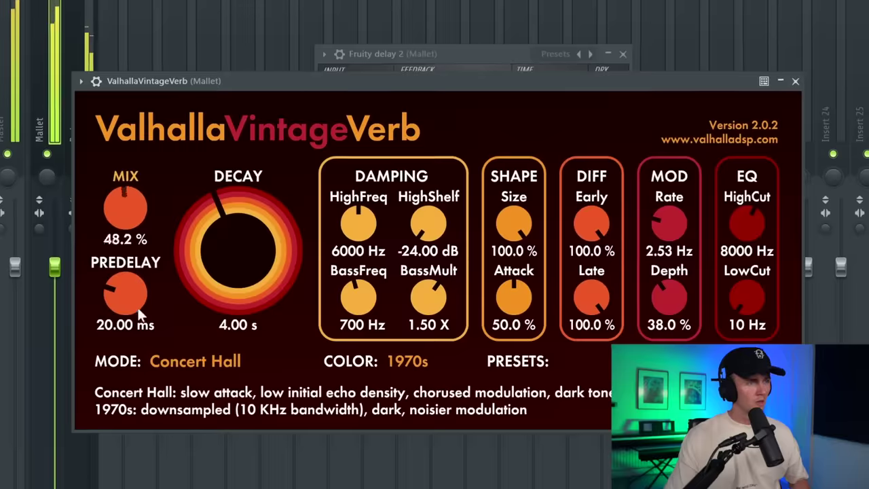
# - Set the reverb to a lower mix, 1.78 s decay, no predelay and 140 Hz low cut
pyautogui.moveTo(133, 212); pyautogui.dragTo(171, 358)
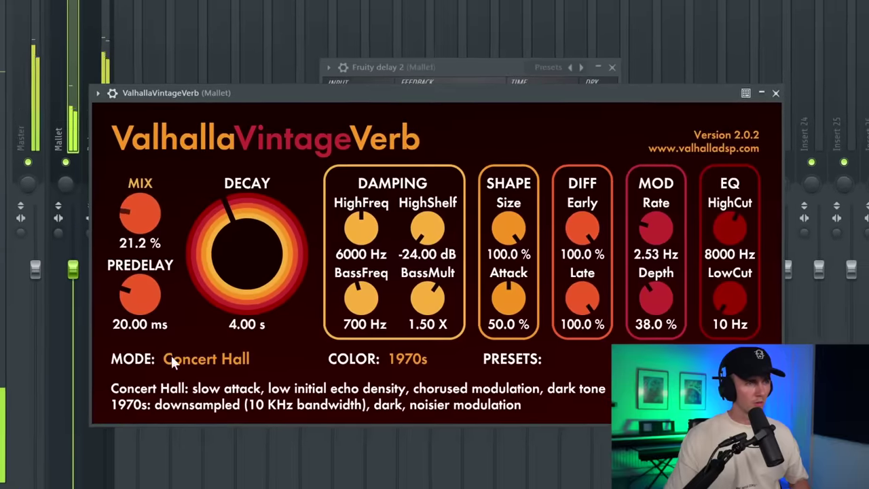
pyautogui.moveTo(248, 296); pyautogui.dragTo(251, 321)
pyautogui.moveTo(156, 300); pyautogui.dragTo(157, 324)
pyautogui.moveTo(695, 300); pyautogui.dragTo(657, 285)
pyautogui.moveTo(194, 238); pyautogui.dragTo(222, 253)
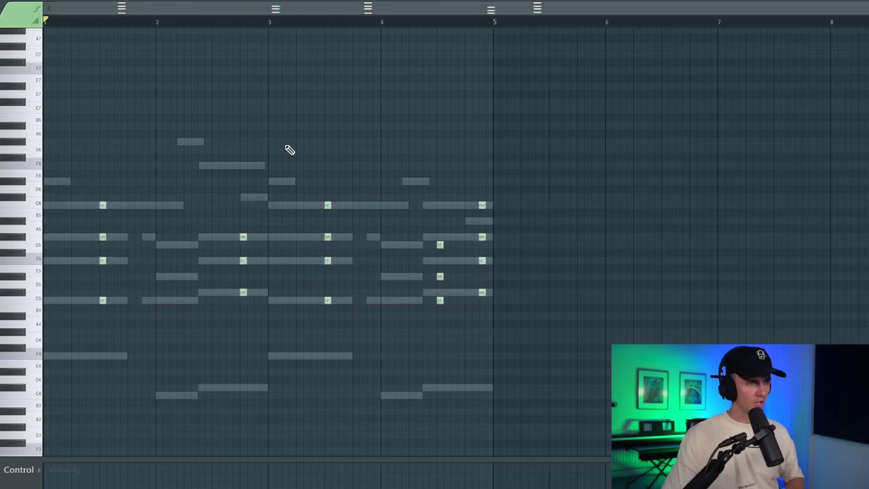
# - Audition the stab pattern, then select and deselect the C6, G#5, F5, C5 stab chord
pyautogui.press('space')
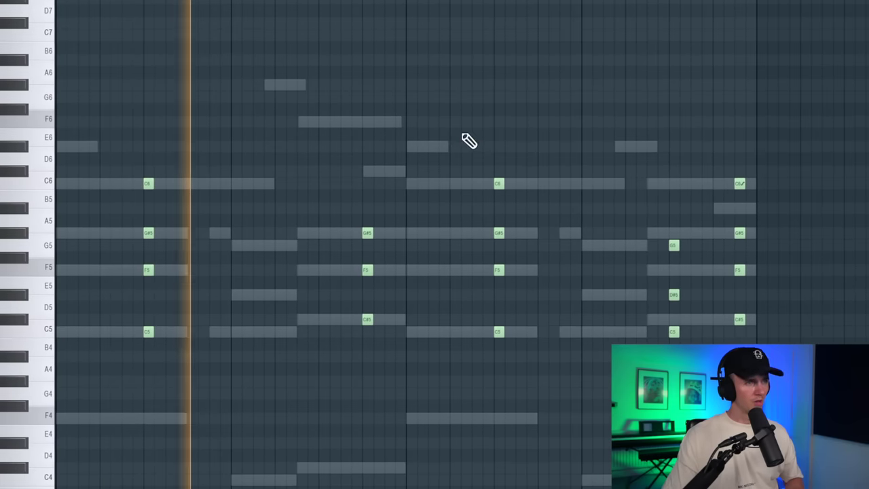
pyautogui.moveTo(489, 116); pyautogui.dragTo(498, 450)
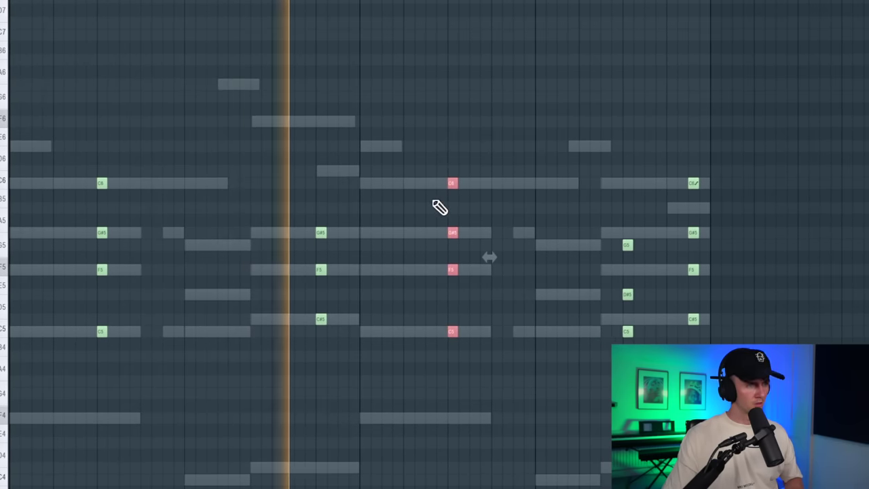
pyautogui.click(564, 152)
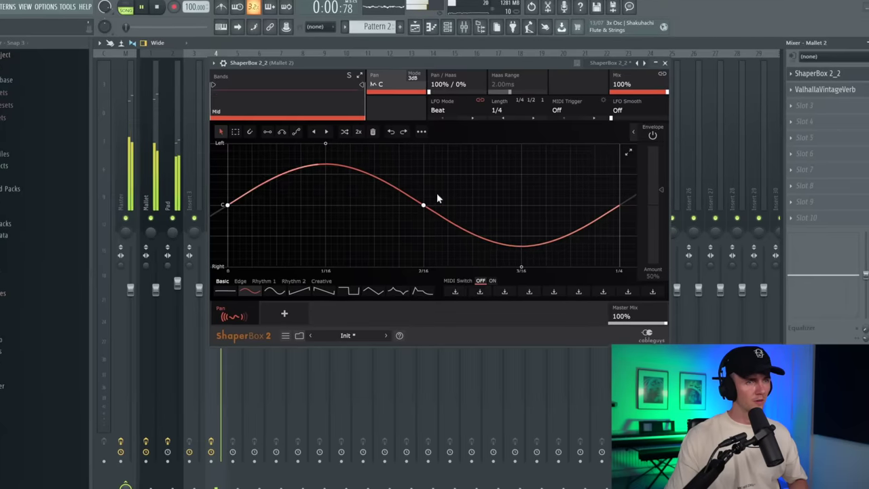
# - Lower the ShaperBox 2 Pan mix to 77%
pyautogui.scroll(-5, 666, 88)
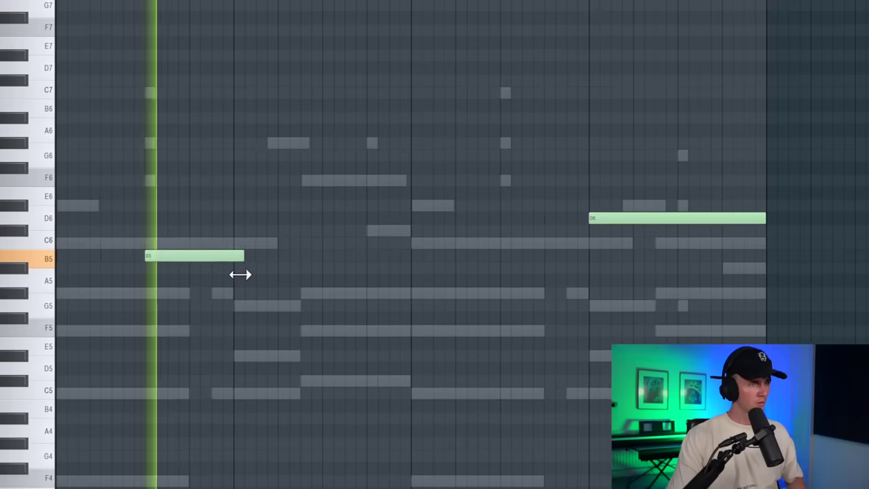
# - Shorten the B5 note by one step and add another B5 note
pyautogui.moveTo(240, 275); pyautogui.dragTo(235, 274)
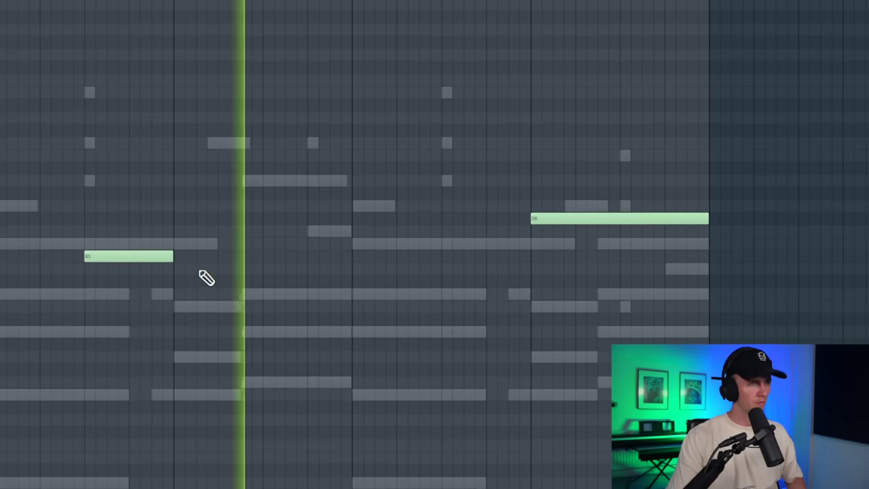
pyautogui.click(374, 260)
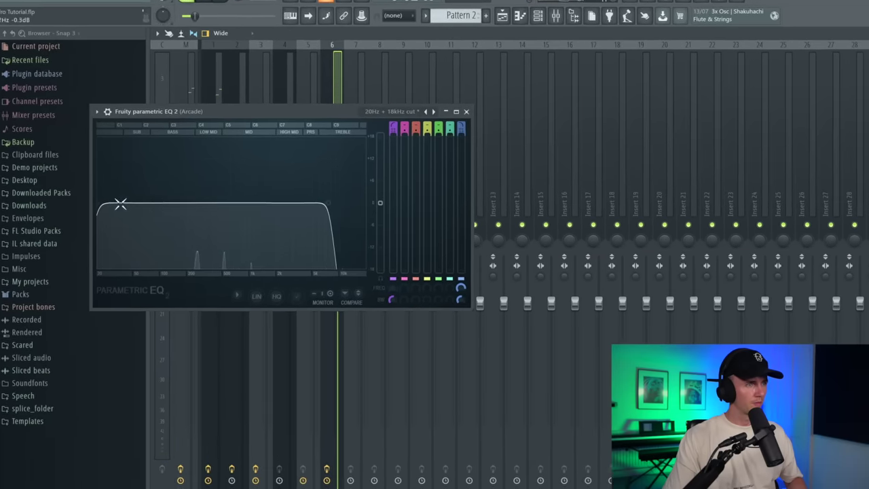
# - Raise the Parametric EQ 2 low cut to band-pass the Arcade track
pyautogui.moveTo(119, 201); pyautogui.dragTo(194, 202)
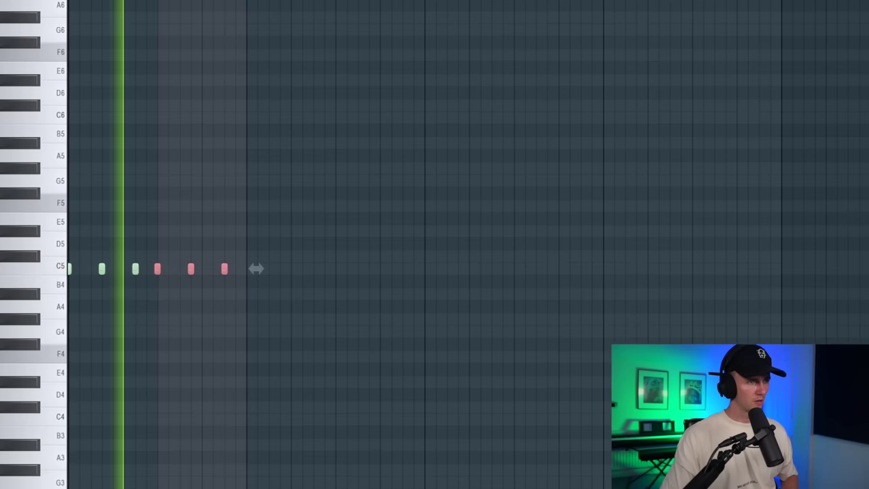
# - Duplicate the three short C5 notes repeatedly across the bar, then select all notes
pyautogui.hotkey('ctrl', 'b')
pyautogui.hotkey('ctrl', 'b')
pyautogui.hotkey('ctrl', 'b')
pyautogui.hotkey('ctrl', 'b')
pyautogui.hotkey('ctrl', 'b')
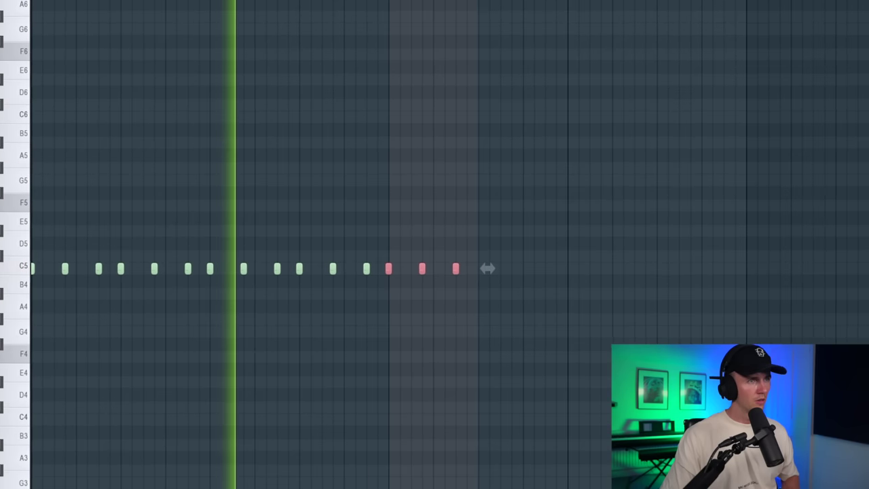
pyautogui.hotkey('ctrl', 'b')
pyautogui.hotkey('ctrl', 'a')
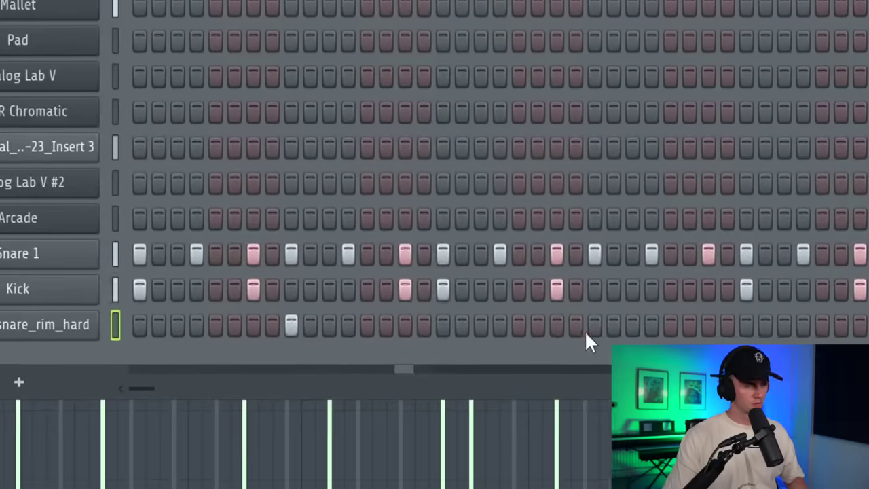
# - Program four rim hits along the snare_rim_hard row, ending at the pattern's end
pyautogui.click(627, 324)
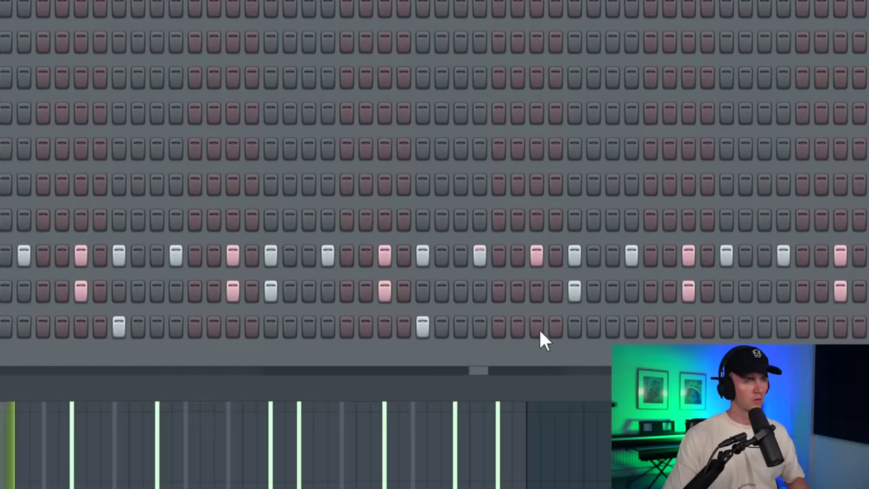
pyautogui.click(579, 326)
pyautogui.click(771, 326)
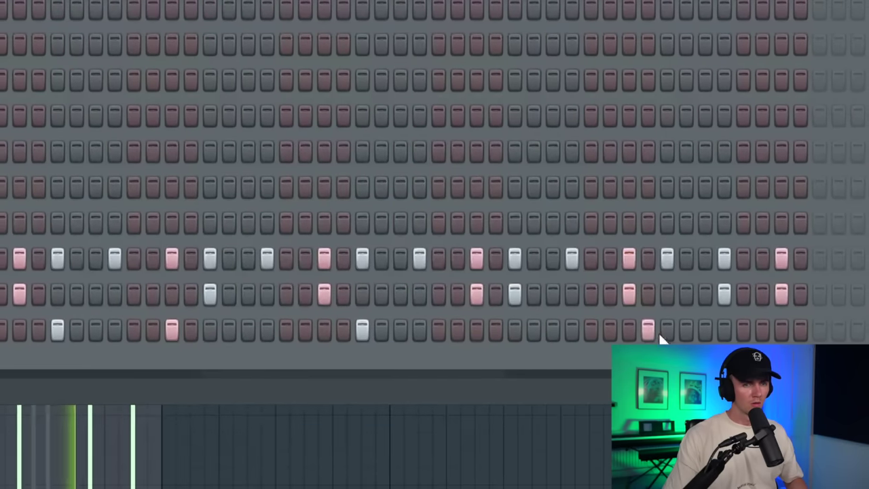
pyautogui.click(841, 330)
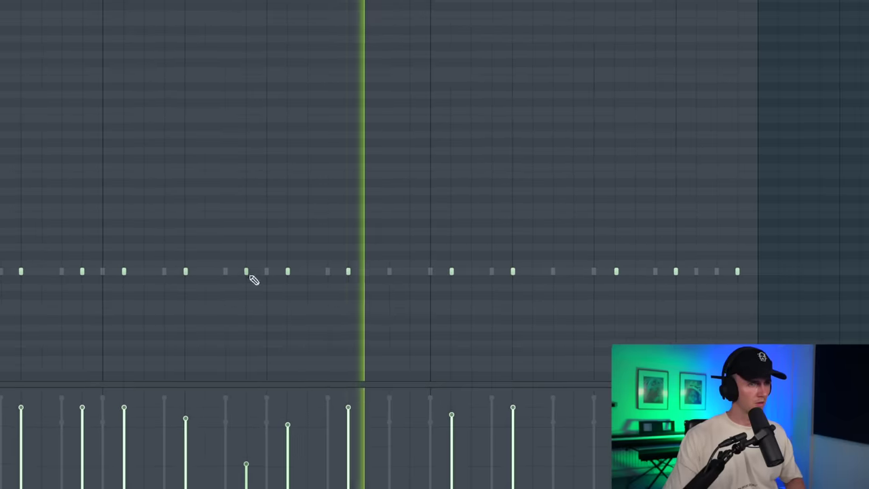
# - Stop playback and add another short hit to the percussion pattern
pyautogui.press('space')
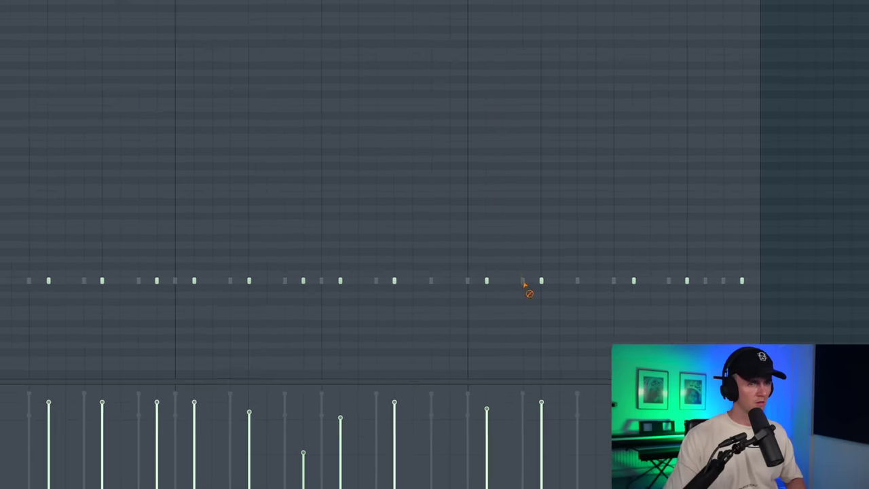
pyautogui.click(594, 280)
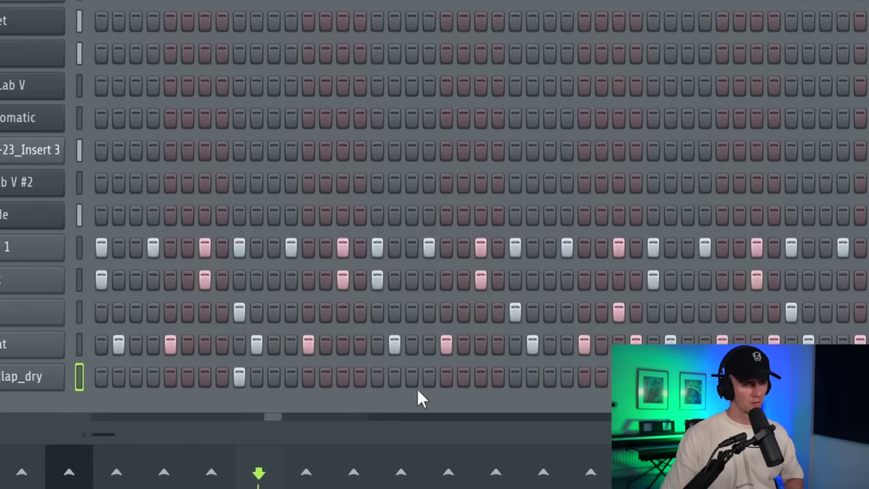
# - Add a clap hit and an extra hit in the bottom drum row of the Channel Rack
pyautogui.click(516, 378)
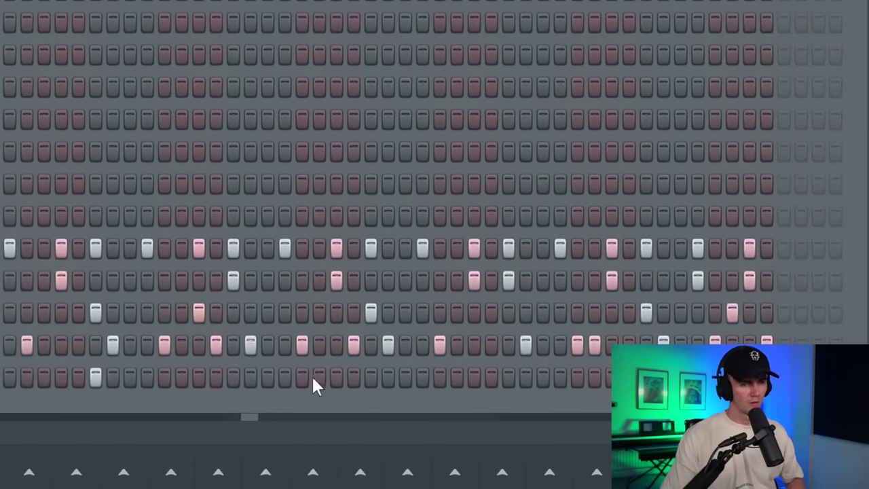
pyautogui.click(545, 377)
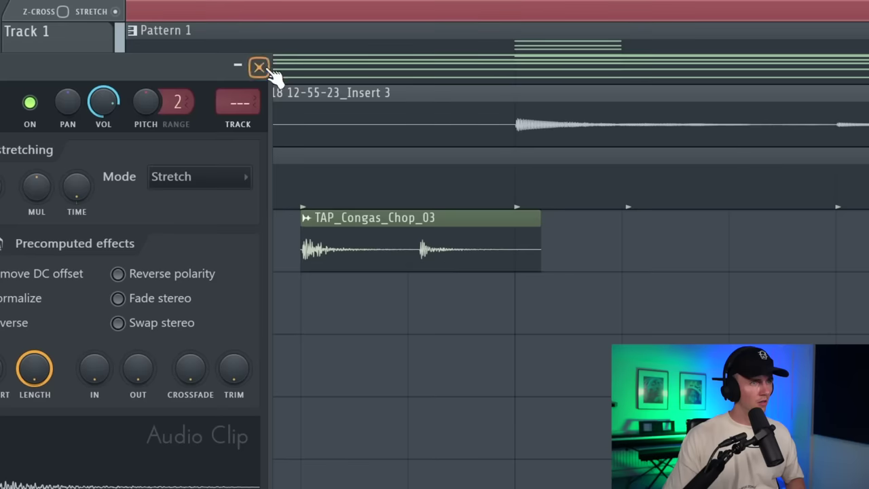
# - Slice the Track 5 shaker loop so it restarts at bar 2
pyautogui.click(258, 65)
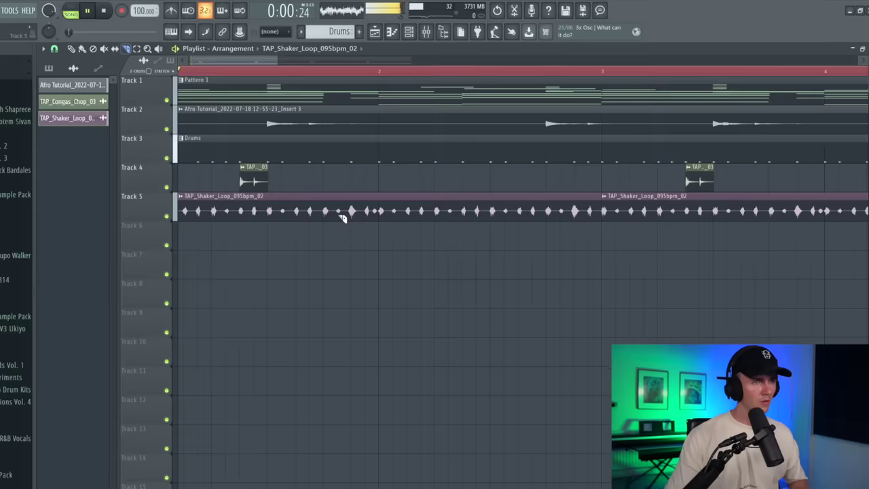
pyautogui.moveTo(335, 218); pyautogui.dragTo(375, 211)
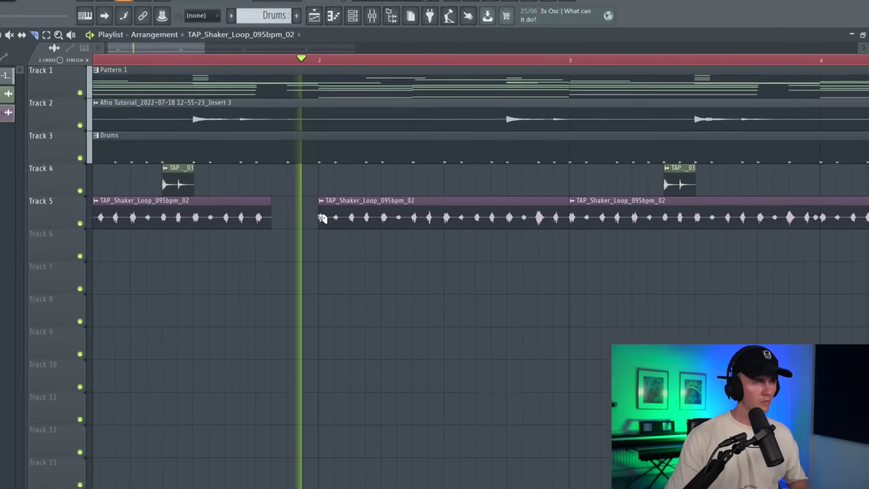
pyautogui.scroll(-3, 316, 299)
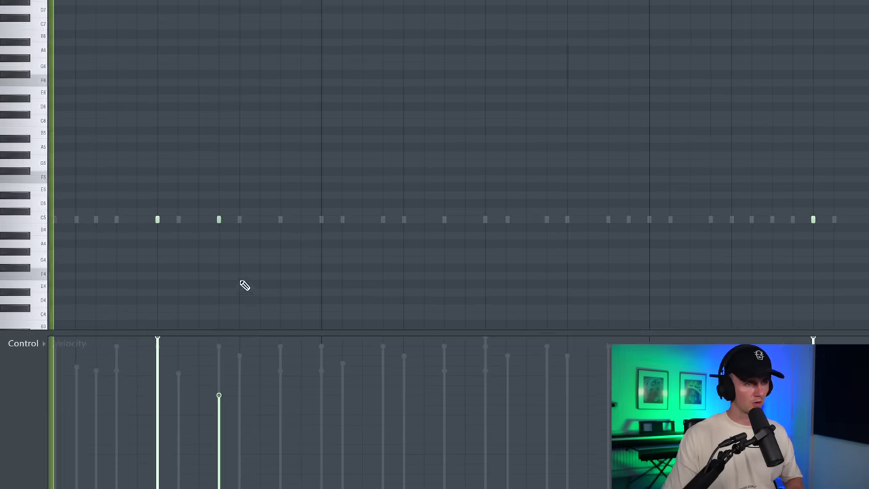
# - Scroll through the Playlist to find where the Fill 1 clip should end
pyautogui.scroll(-2, 234, 292)
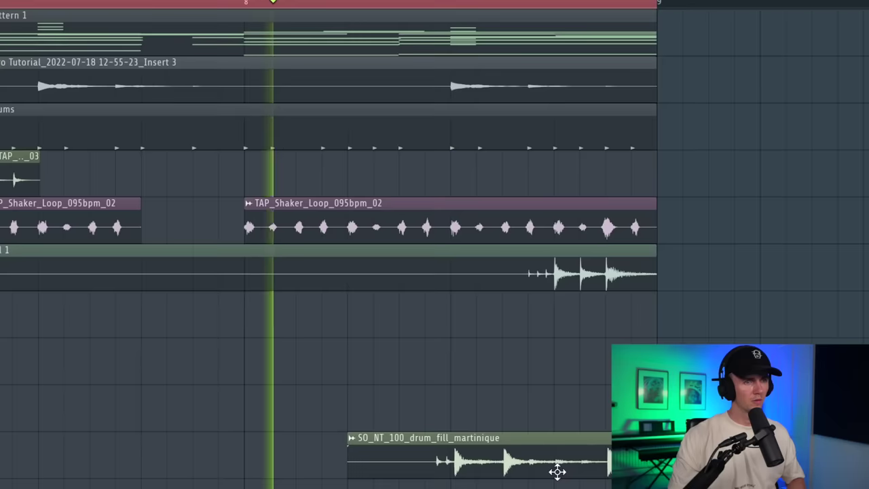
pyautogui.scroll(3, 271, 204)
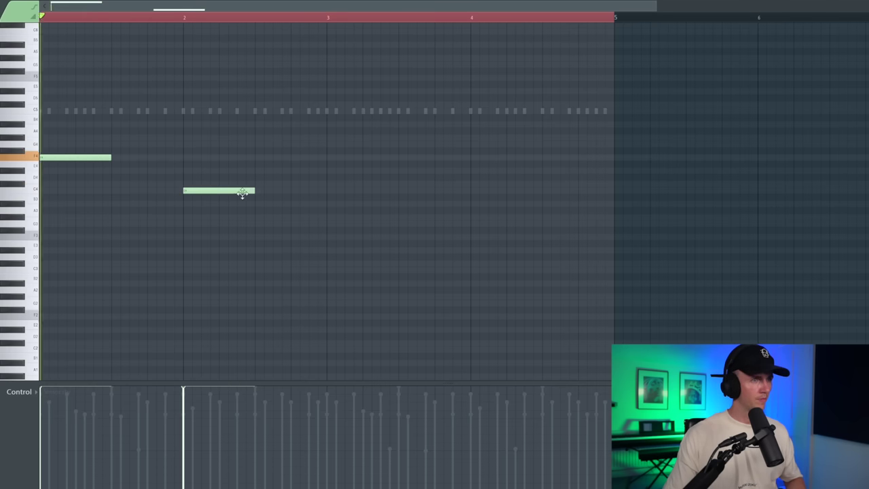
# - Shorten the bar-2 C4, add a second short C4, and stretch C#4 to about bar 2.7
pyautogui.moveTo(256, 191); pyautogui.dragTo(203, 191)
pyautogui.scroll(2, 204, 192)
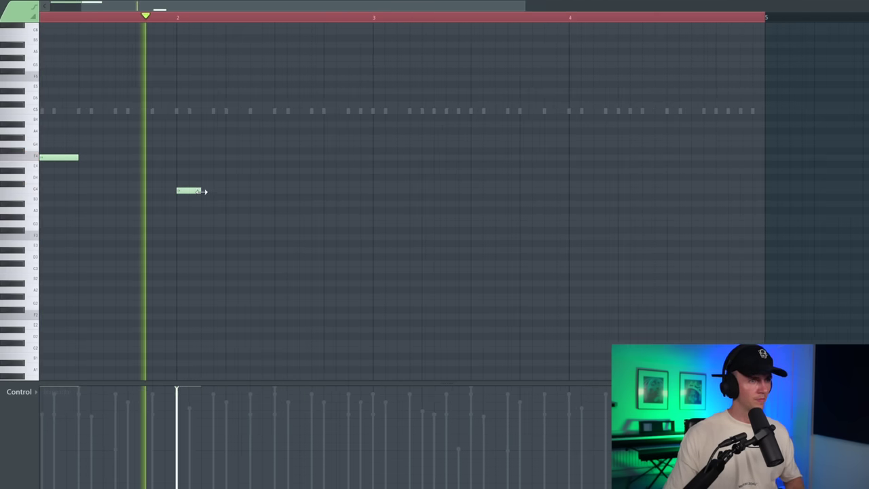
pyautogui.click(217, 191)
pyautogui.press('space')
pyautogui.click(255, 184)
pyautogui.scroll(-2, 255, 199)
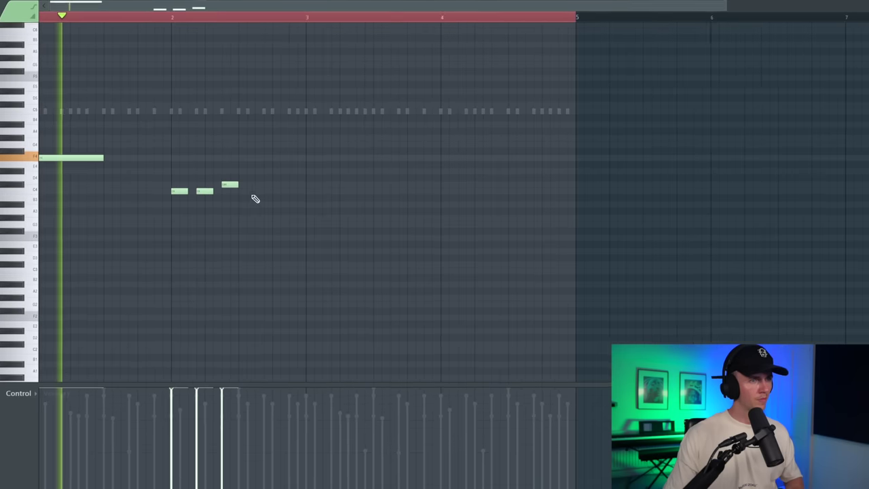
pyautogui.moveTo(238, 185); pyautogui.dragTo(266, 185)
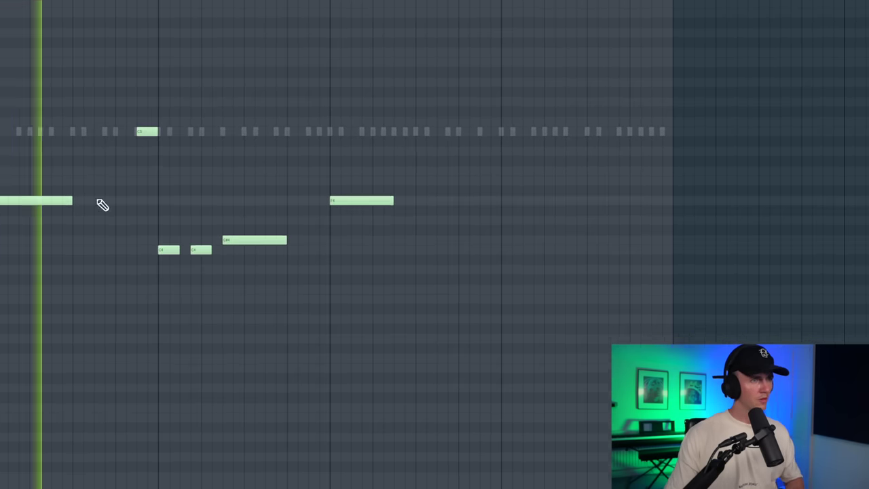
pyautogui.scroll(2, 101, 203)
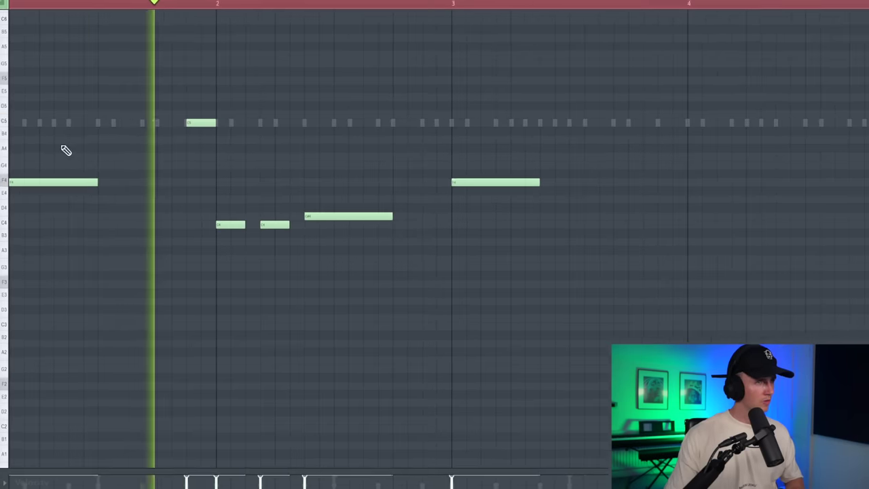
pyautogui.scroll(-2, 72, 142)
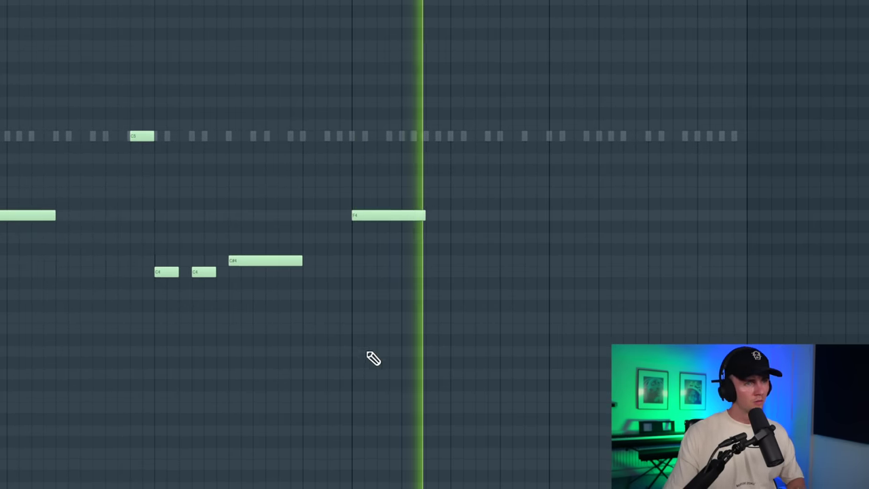
pyautogui.scroll(2, 589, 245)
pyautogui.scroll(-1, 589, 245)
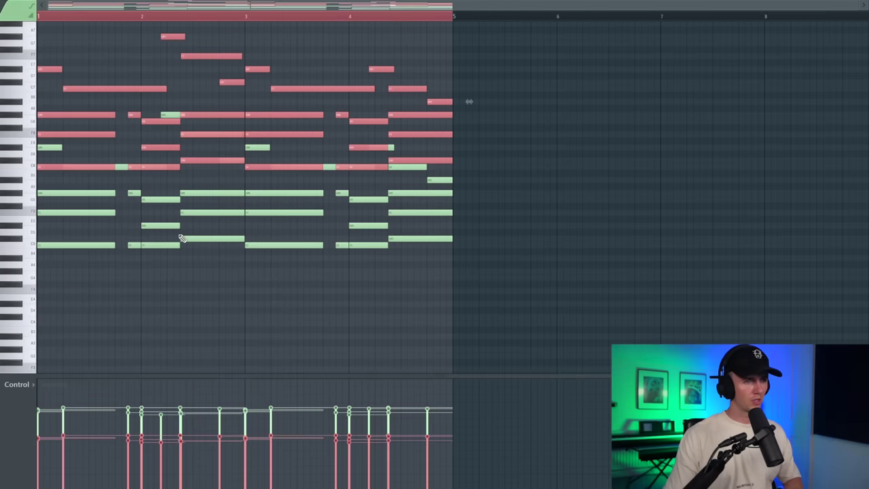
# - Play back the new Mallet #2 chord variation
pyautogui.press('space')
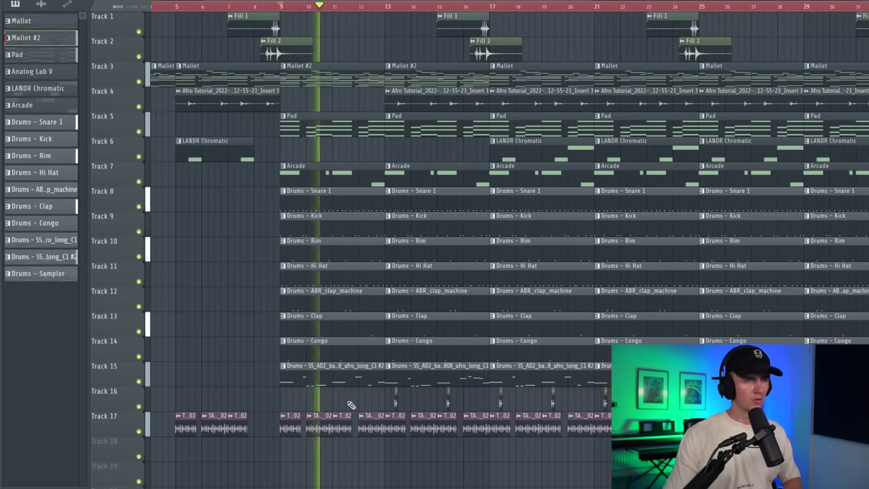
# - Open the channel settings of the SS_AD2_crash_soft clip on Track 19
pyautogui.scroll(-4, 353, 404)
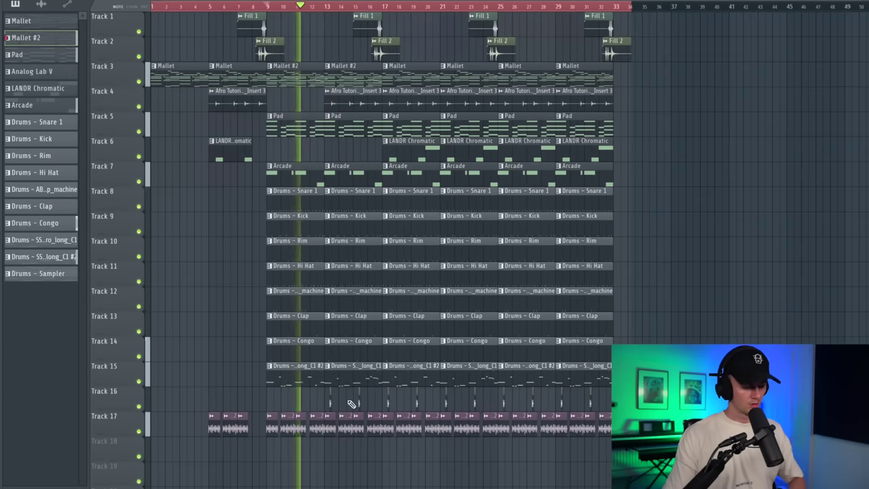
pyautogui.scroll(4, 336, 360)
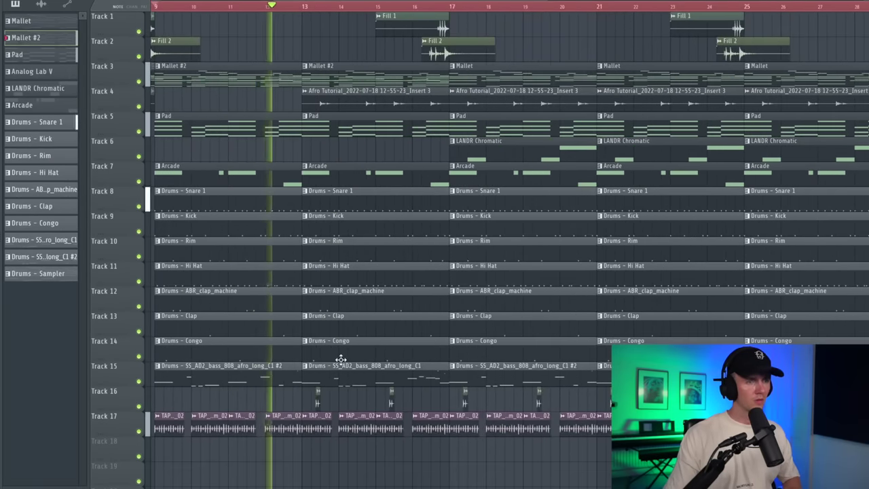
pyautogui.scroll(-4, 341, 359)
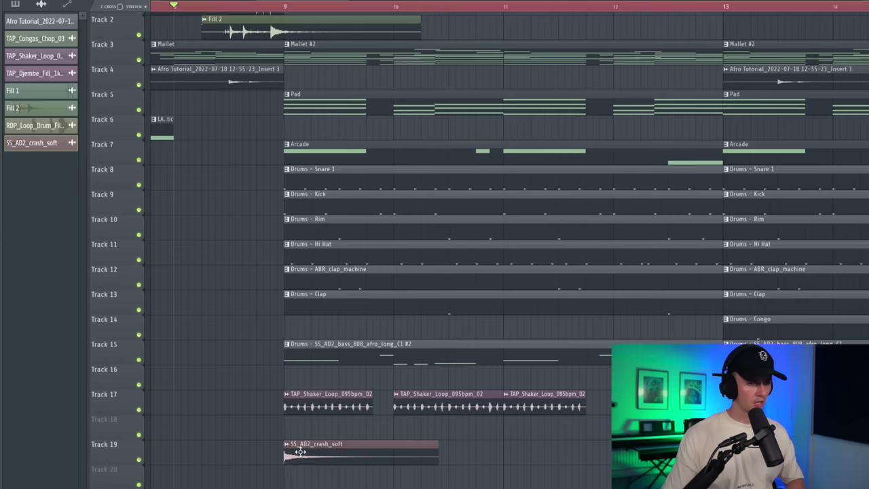
pyautogui.doubleClick(299, 452)
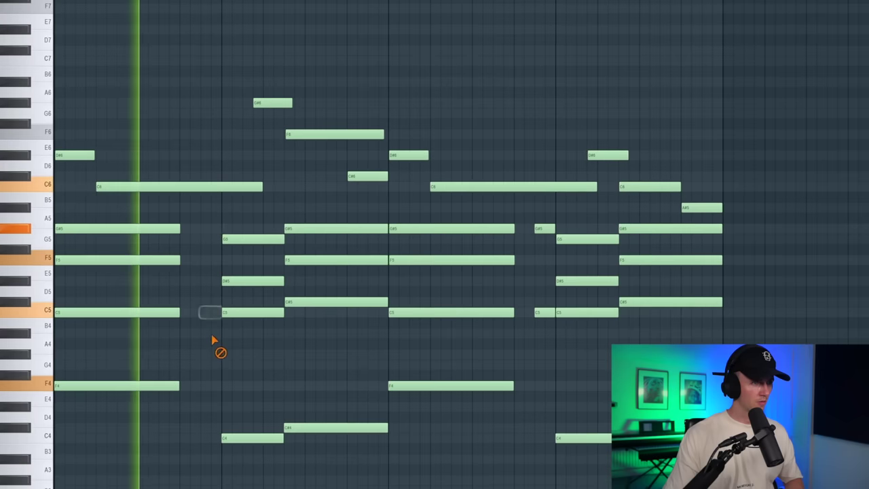
# - Delete the top chord notes G#6, F6 and D#6
pyautogui.rightClick(286, 103)
pyautogui.rightClick(284, 133)
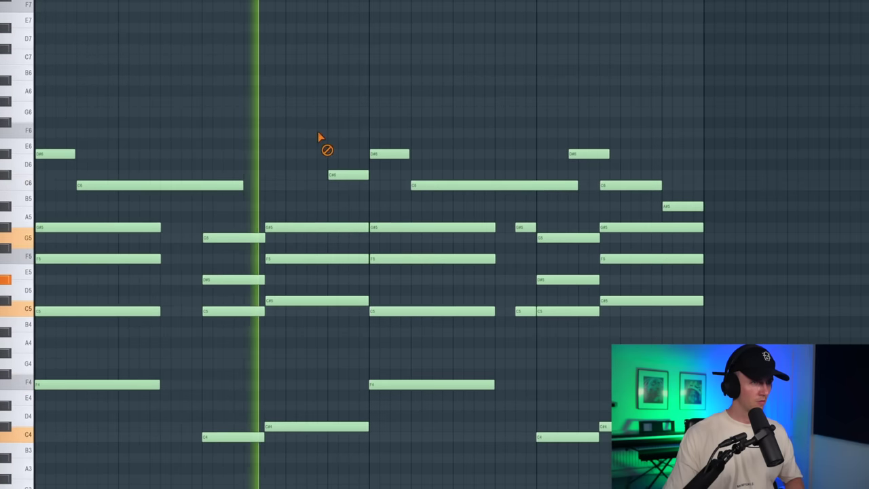
pyautogui.rightClick(355, 174)
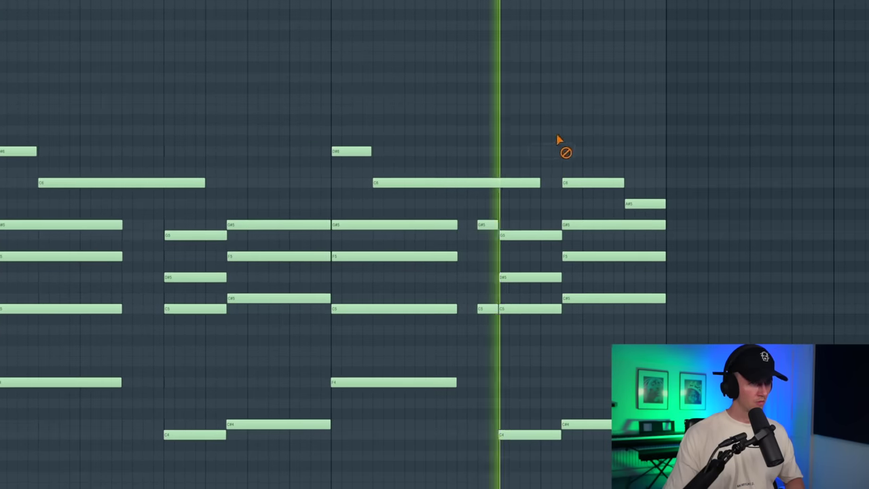
# - Return to the Playlist and review the later bars of the arrangement
pyautogui.press('F5')
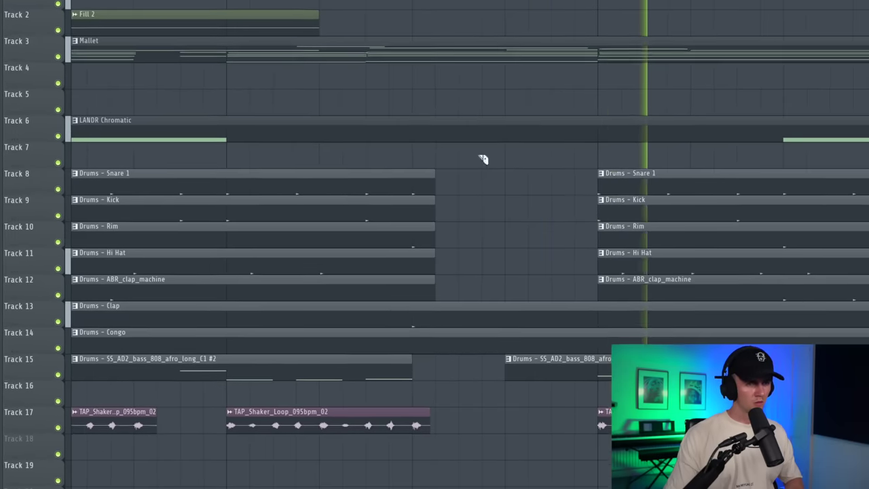
pyautogui.scroll(-5, 446, 231)
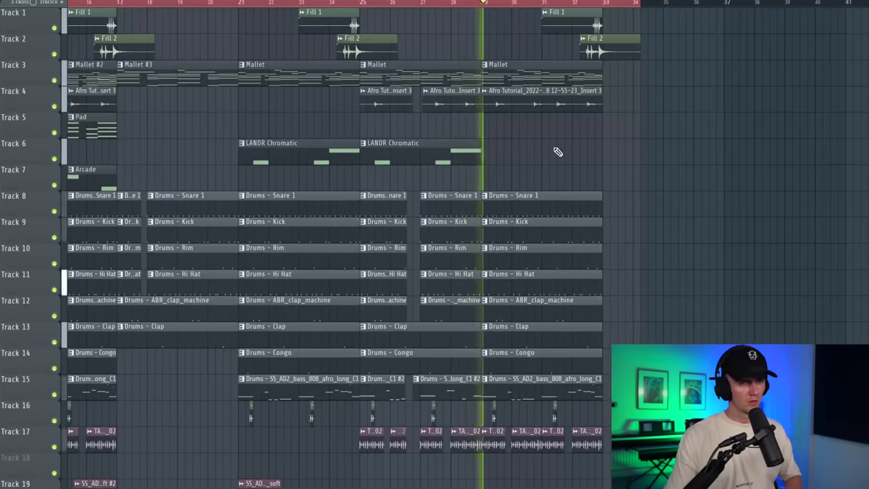
pyautogui.scroll(2, 575, 159)
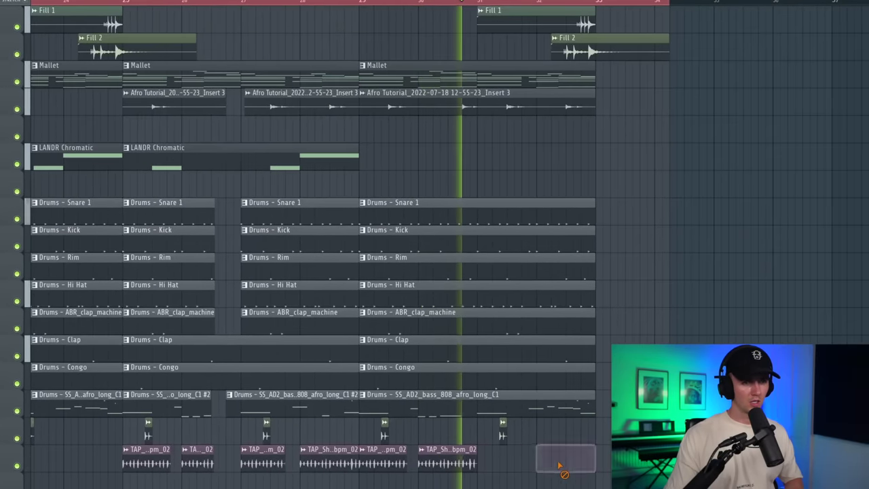
pyautogui.scroll(2, 430, 188)
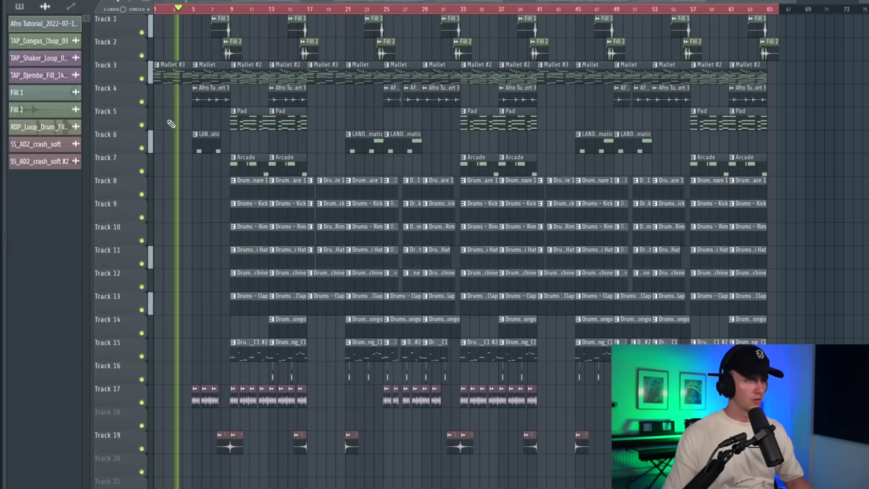
# - Scroll through the Playlist to review the arrangement repeated out to bar 65
pyautogui.scroll(3, 191, 170)
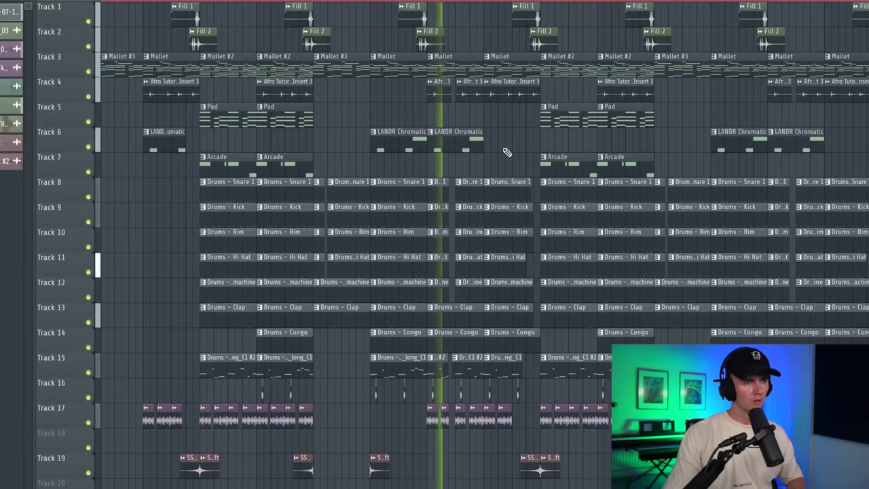
pyautogui.scroll(1, 506, 152)
pyautogui.scroll(1, 506, 152)
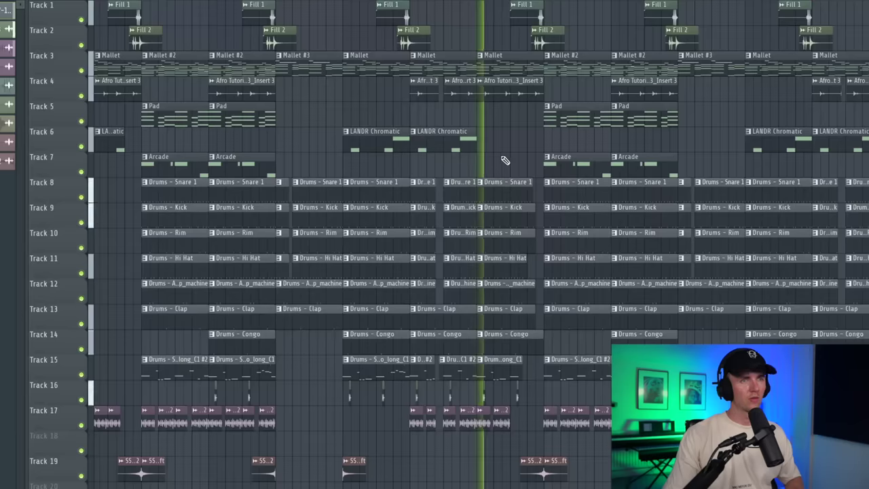
pyautogui.scroll(-3, 510, 161)
pyautogui.scroll(5, 510, 161)
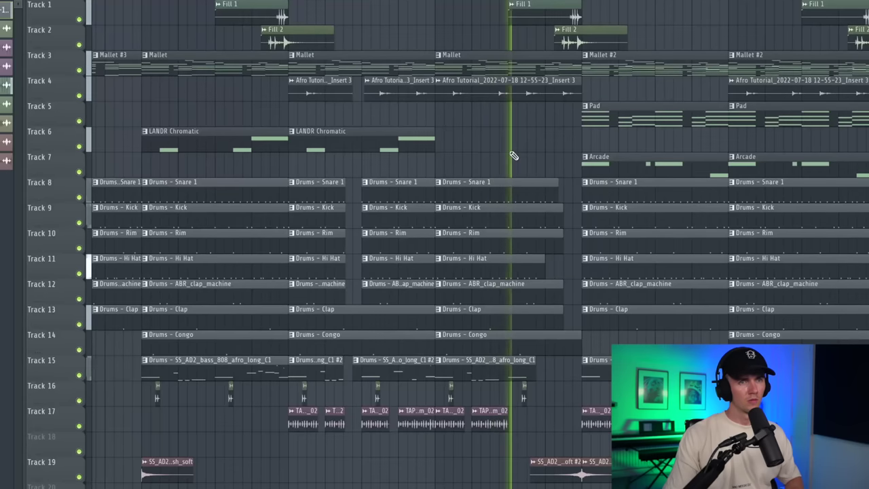
pyautogui.scroll(-3, 514, 155)
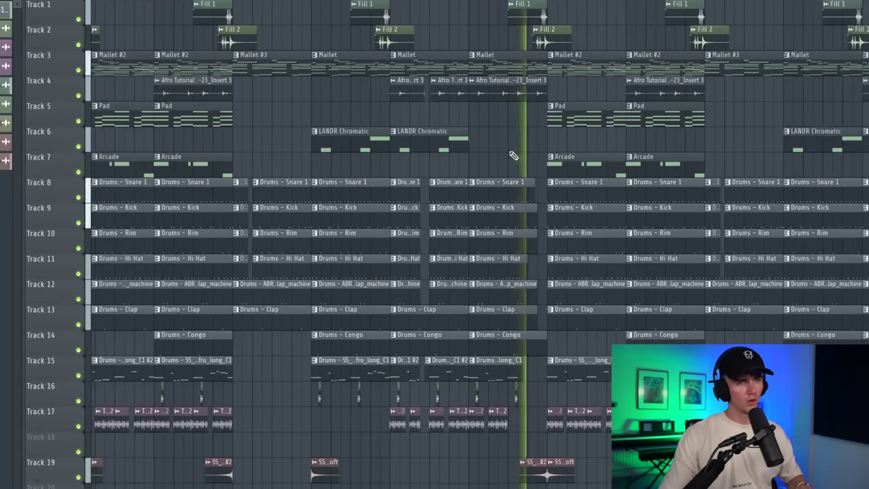